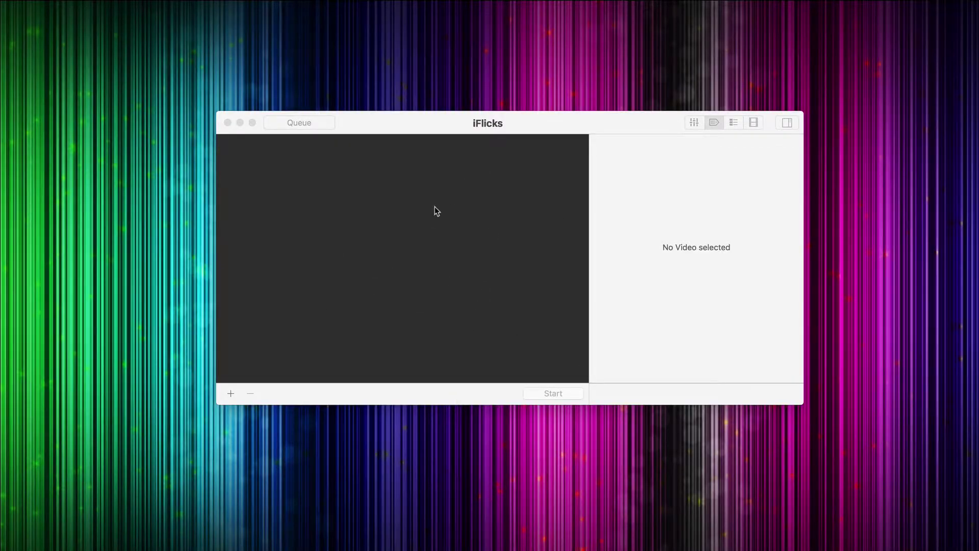
# Bring the empty iFlicks window forward and glance at settings before returning to metadata view
pyautogui.click(434, 208)
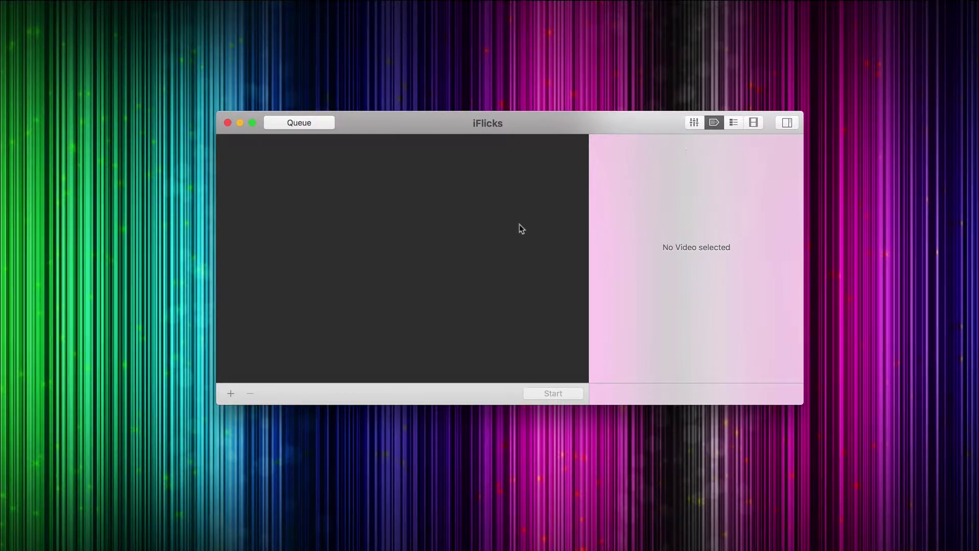
pyautogui.click(694, 125)
pyautogui.click(716, 124)
# Drag the 1.51 GB 1080p movie MP4 from Finder into the iFlicks queue
pyautogui.press('super+Tab')
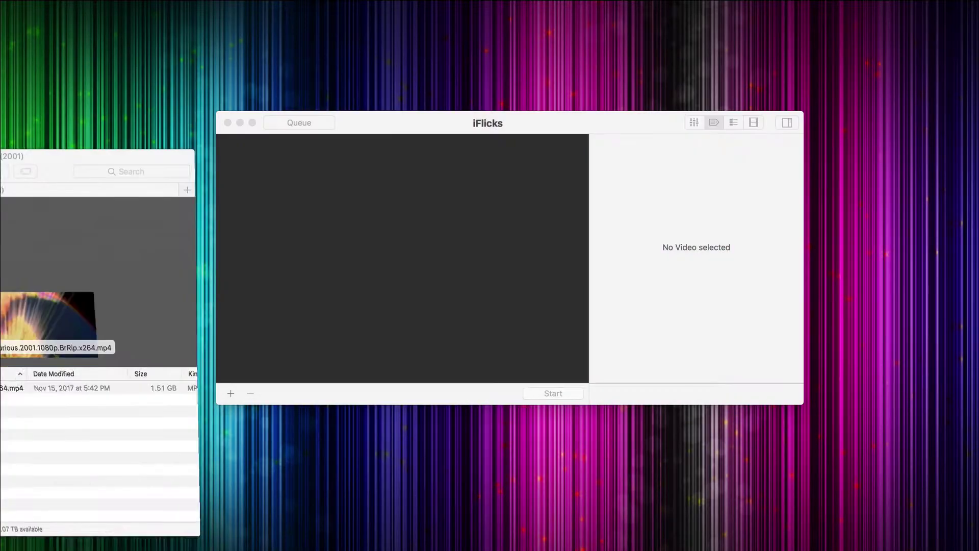
pyautogui.click(76, 347)
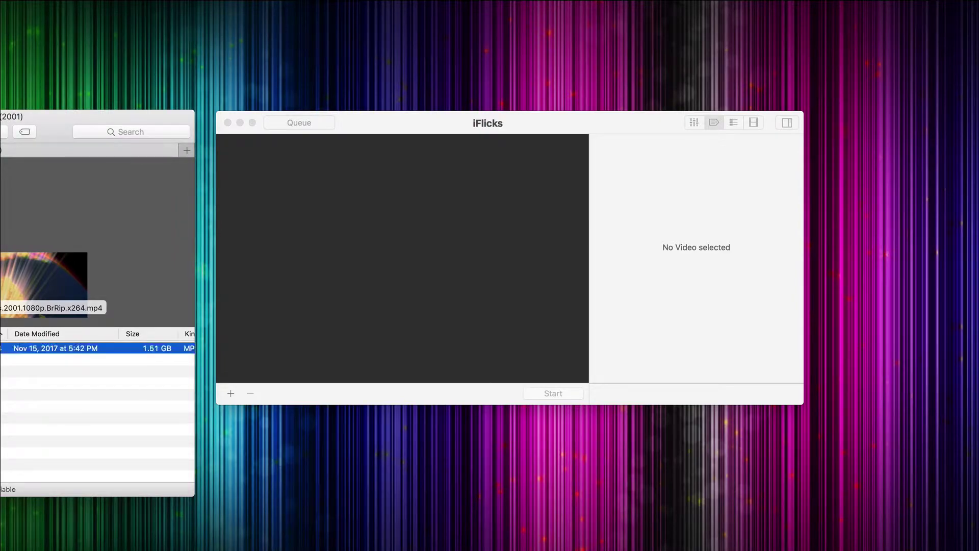
pyautogui.moveTo(77, 348); pyautogui.dragTo(387, 295)
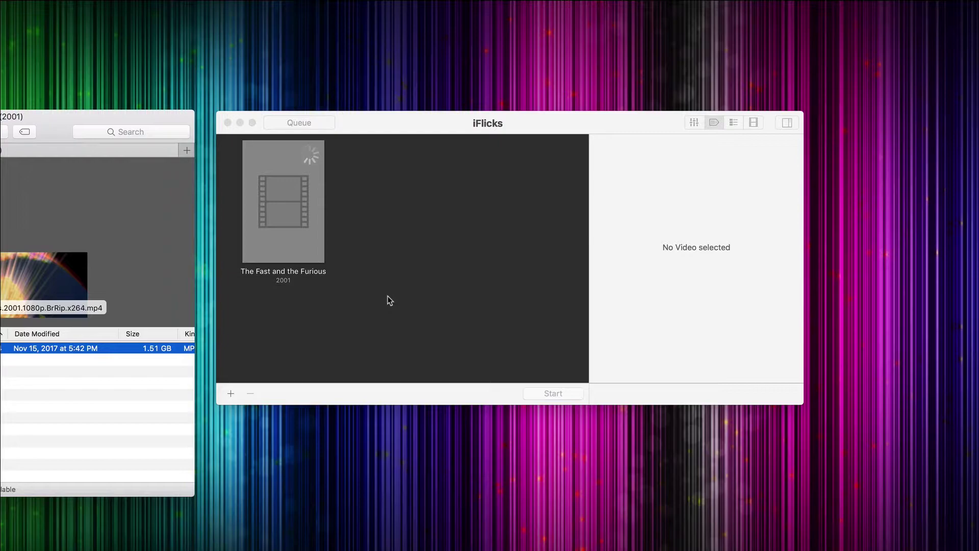
pyautogui.click(388, 297)
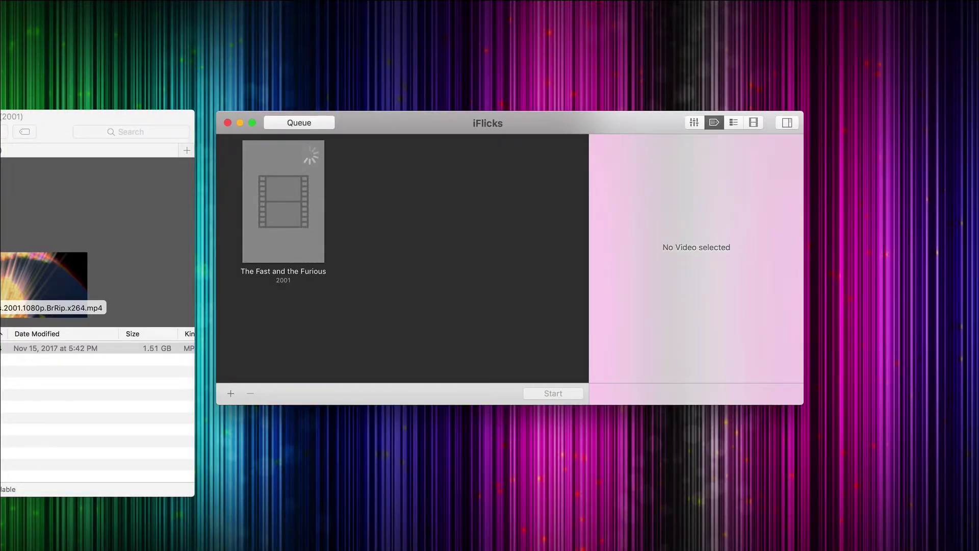
# Hide Finder and select the queued The Fast and the Furious entry to see its metadata
pyautogui.press('super+alt+h')
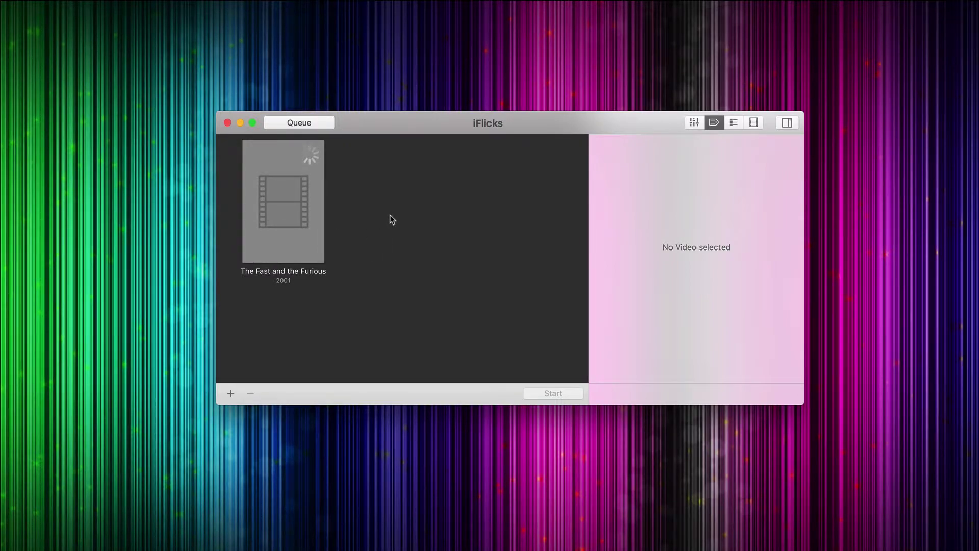
pyautogui.click(279, 216)
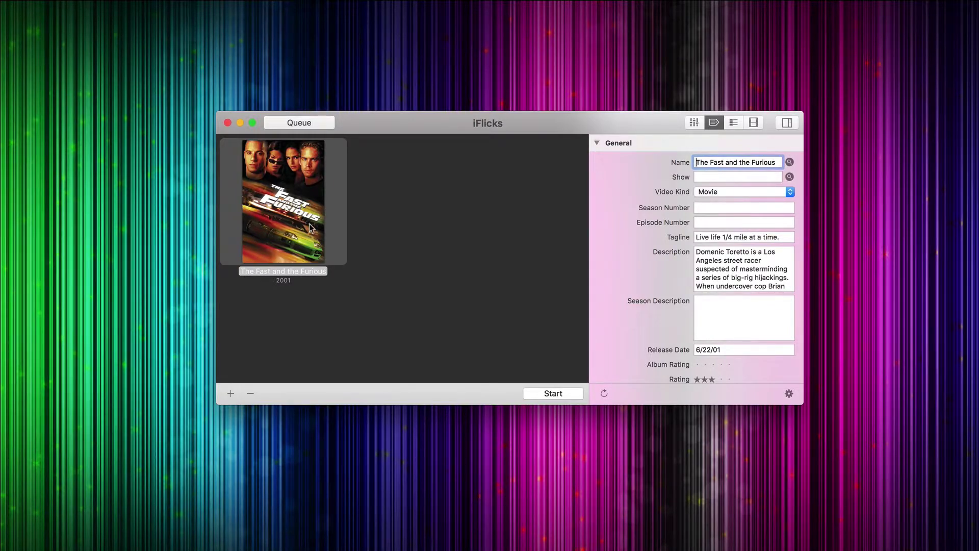
pyautogui.click(324, 291)
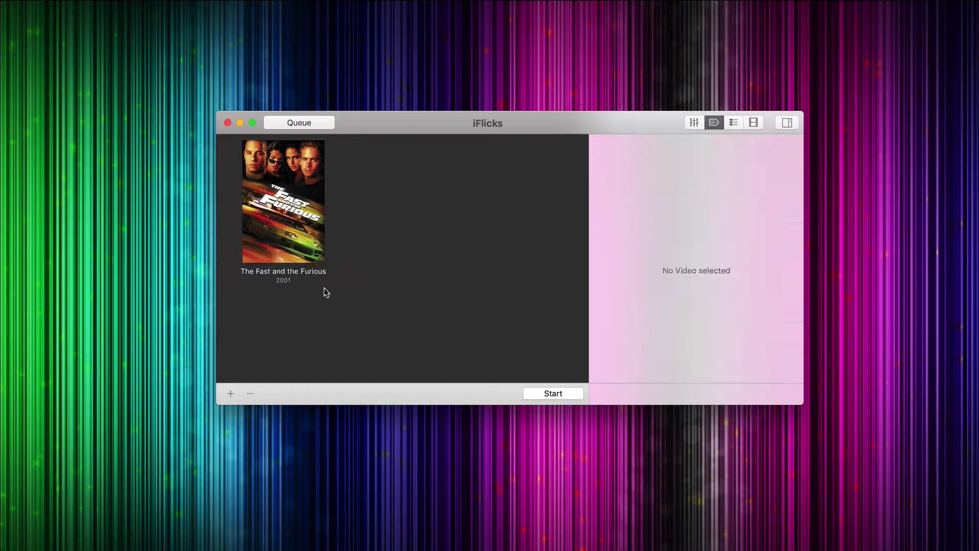
pyautogui.click(275, 237)
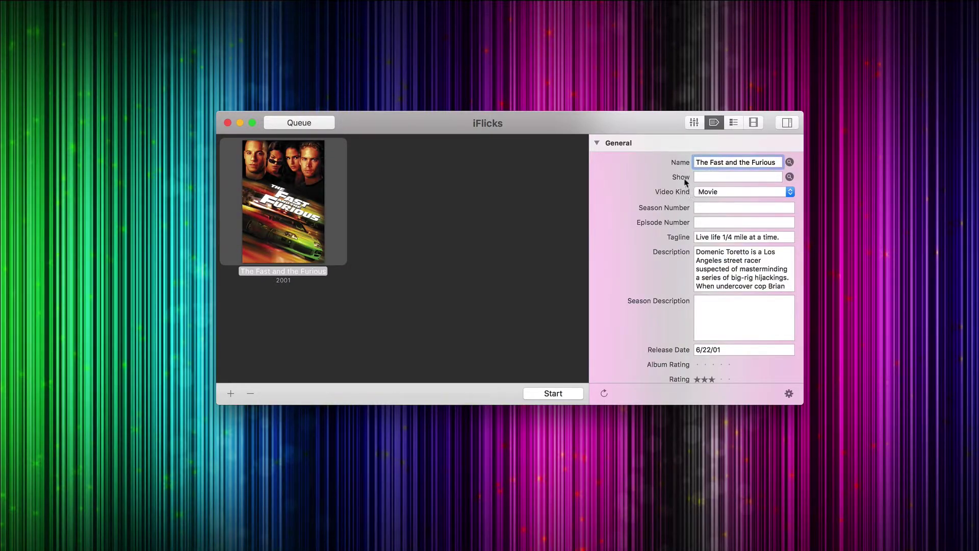
pyautogui.click(709, 193)
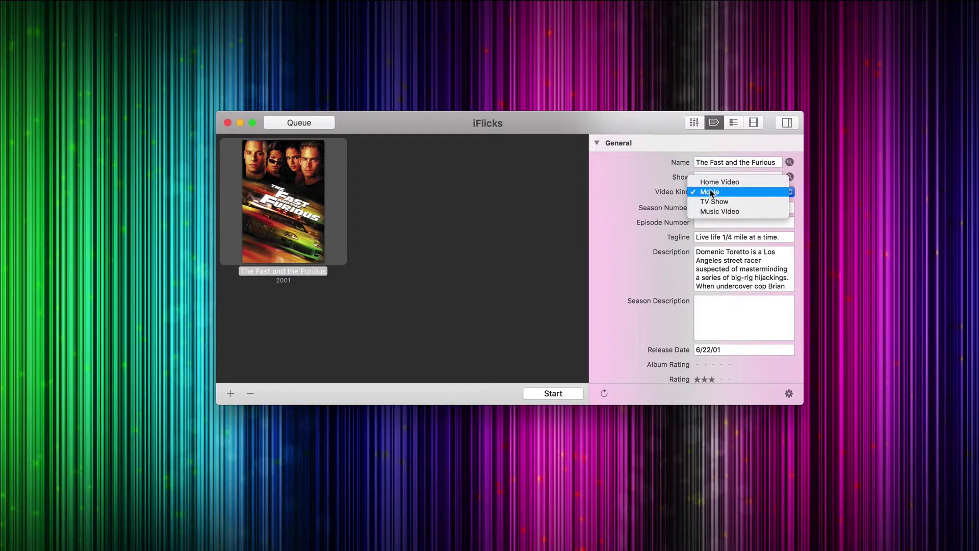
pyautogui.click(626, 185)
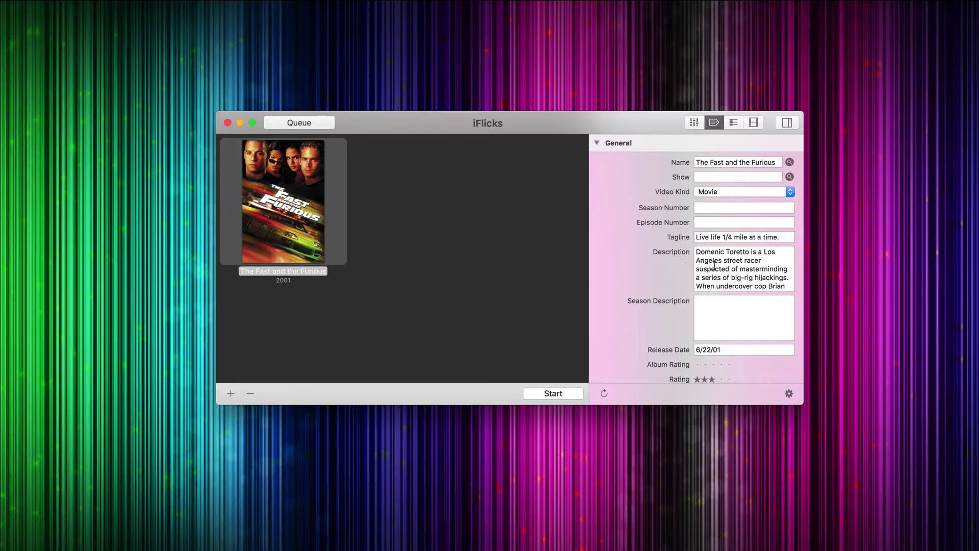
pyautogui.scroll(-3, 714, 265)
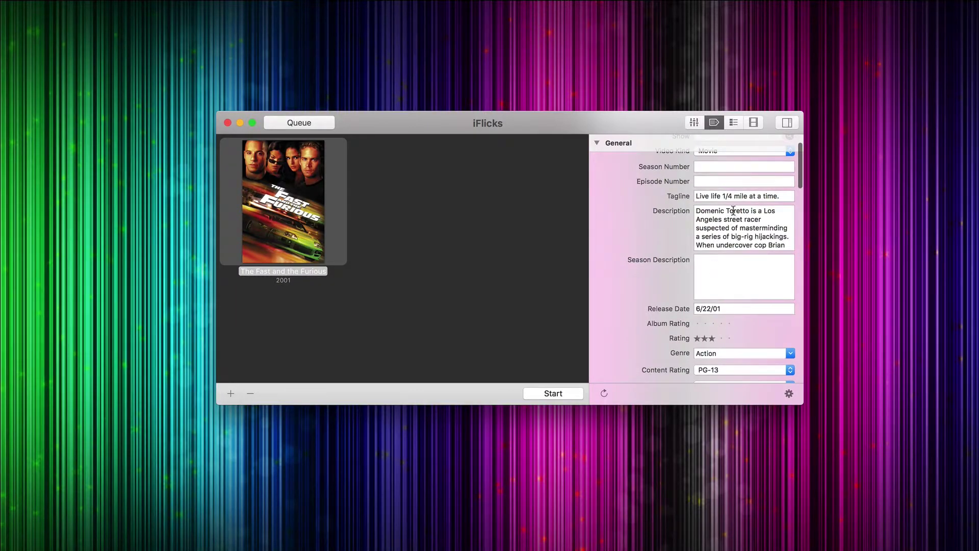
pyautogui.scroll(-4, 729, 211)
pyautogui.scroll(-3, 688, 233)
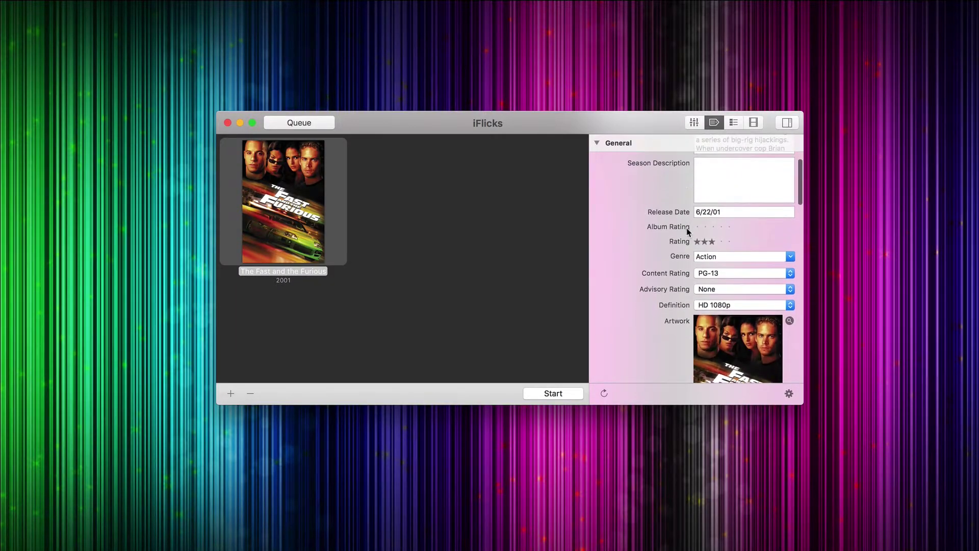
pyautogui.scroll(-3, 715, 219)
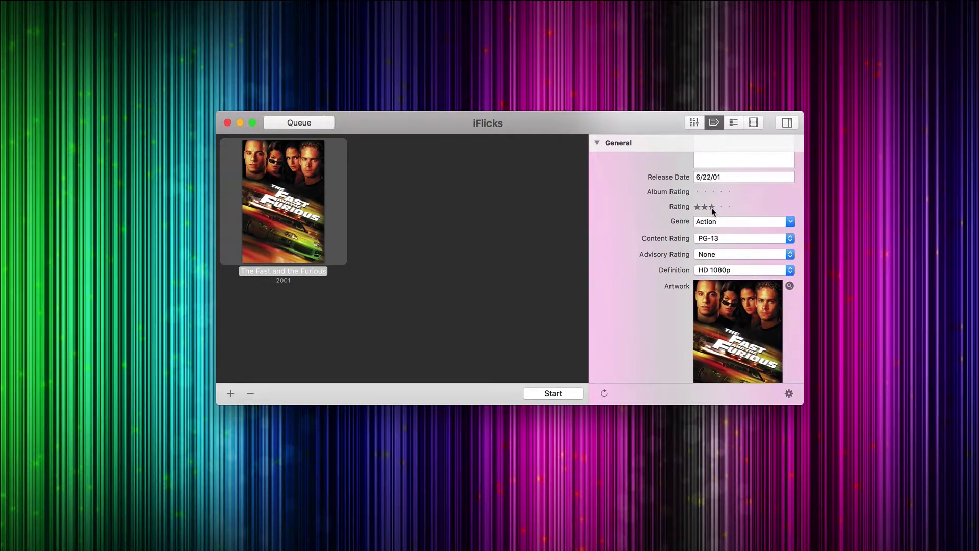
pyautogui.scroll(-2, 712, 208)
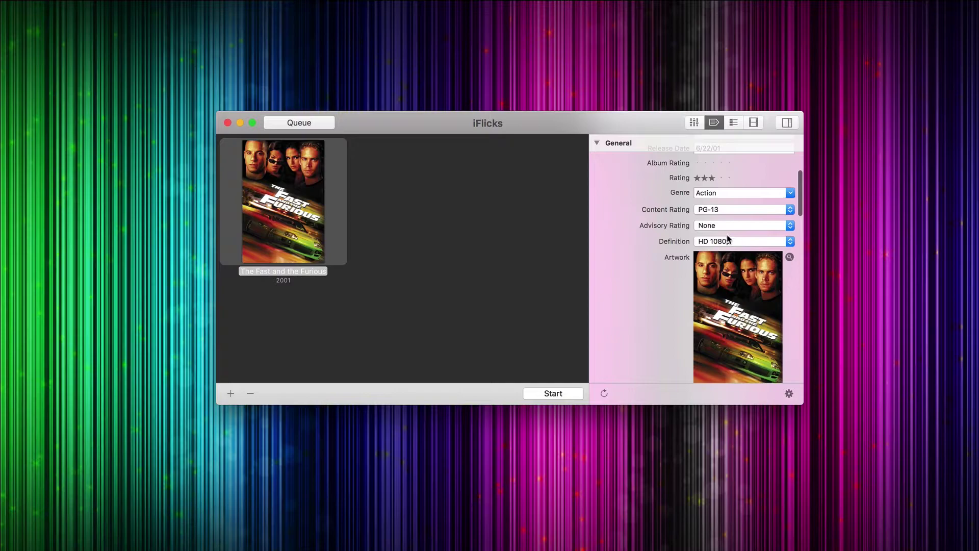
pyautogui.scroll(-2, 728, 239)
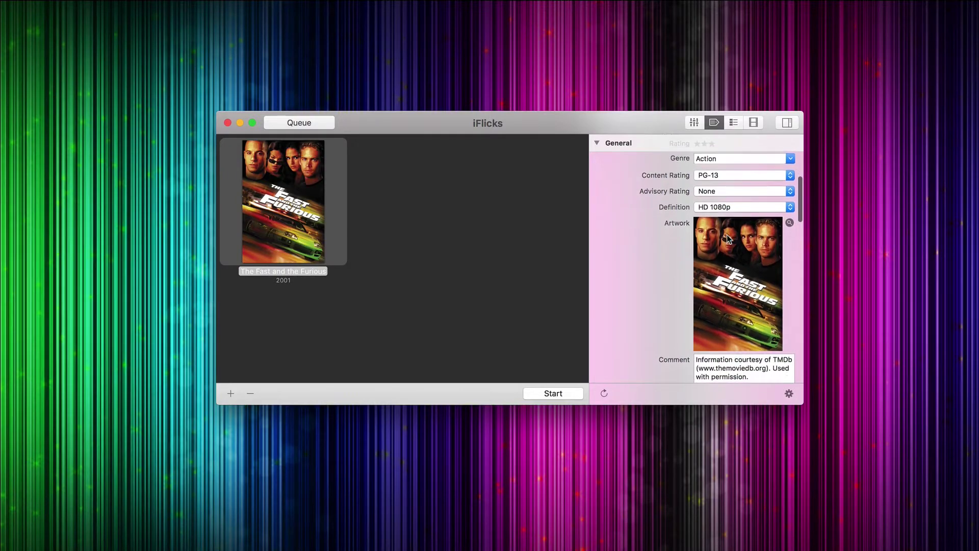
pyautogui.click(737, 207)
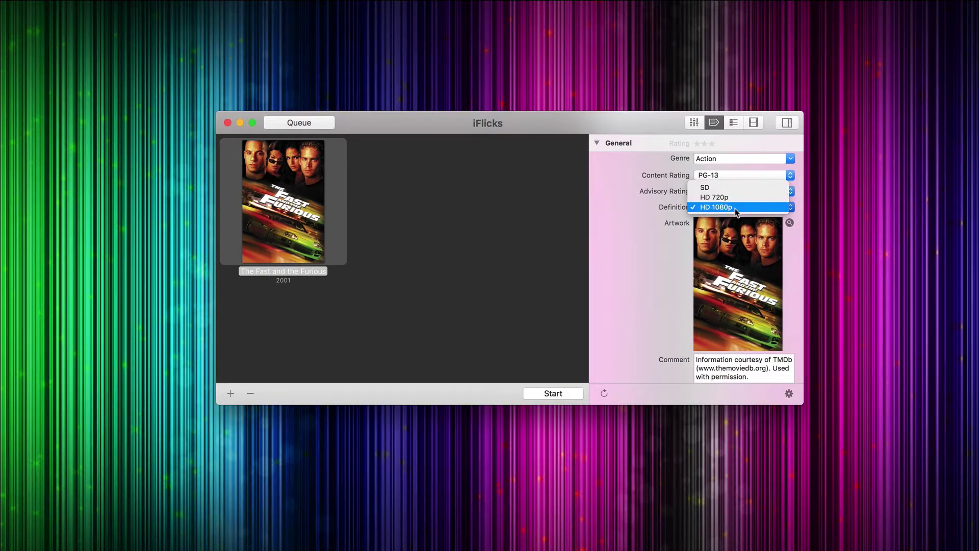
pyautogui.click(633, 230)
pyautogui.scroll(-2, 636, 275)
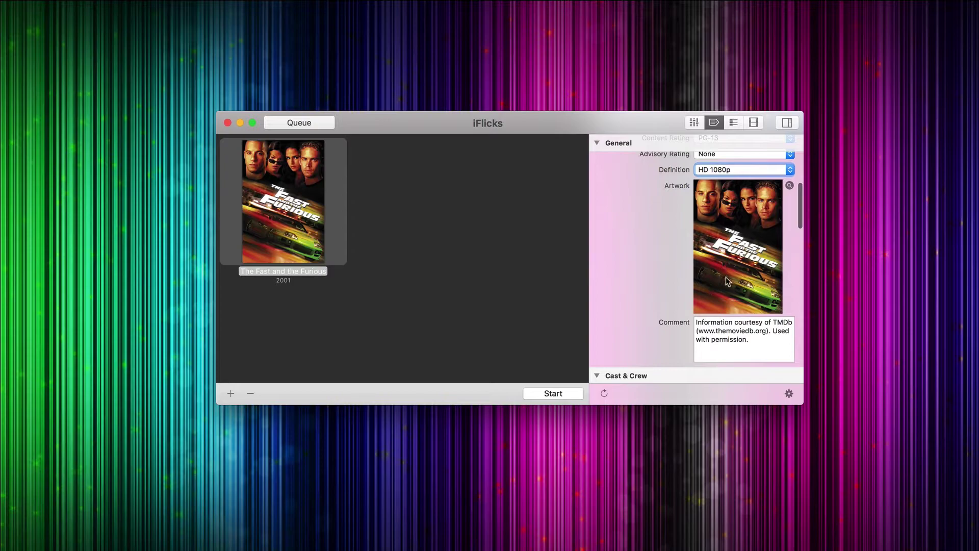
pyautogui.scroll(-1, 726, 276)
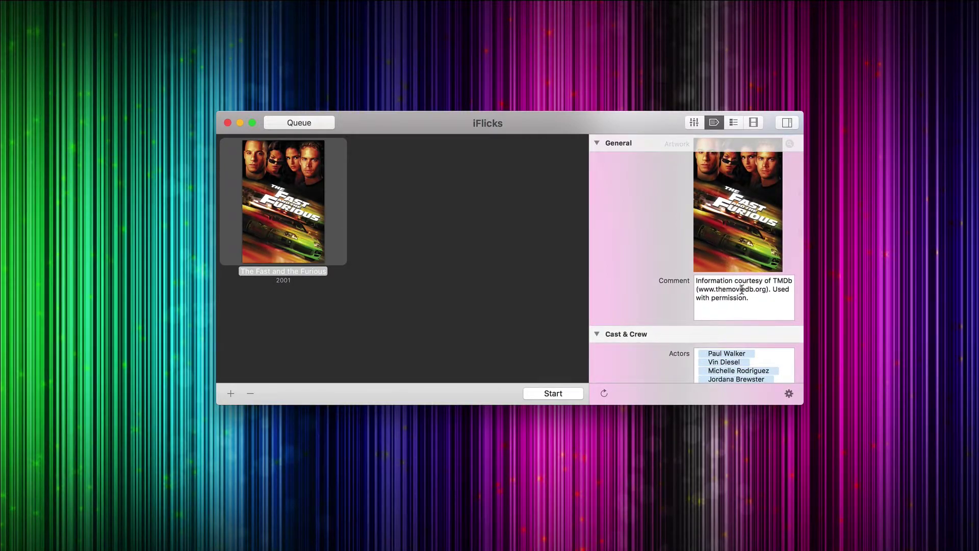
pyautogui.scroll(-6, 746, 289)
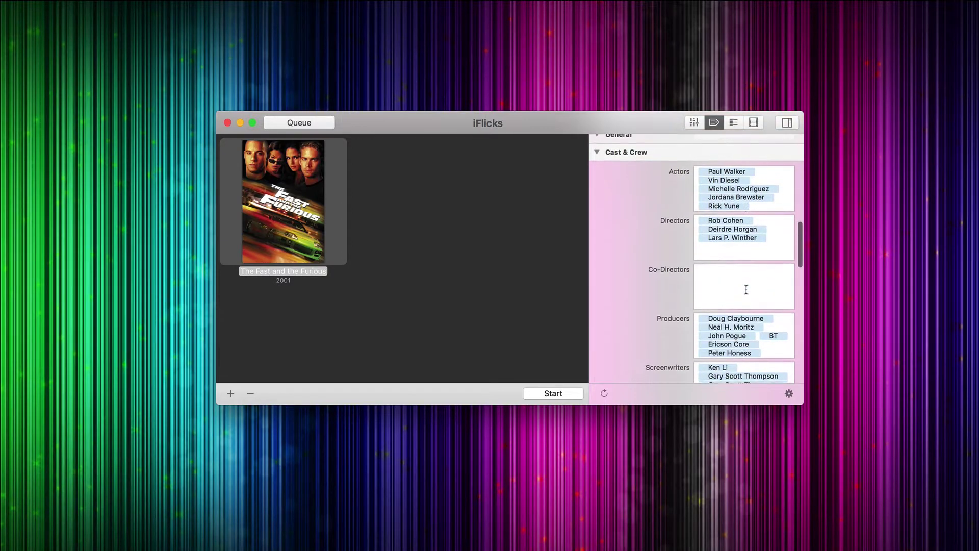
pyautogui.scroll(-2, 737, 294)
pyautogui.scroll(3, 737, 294)
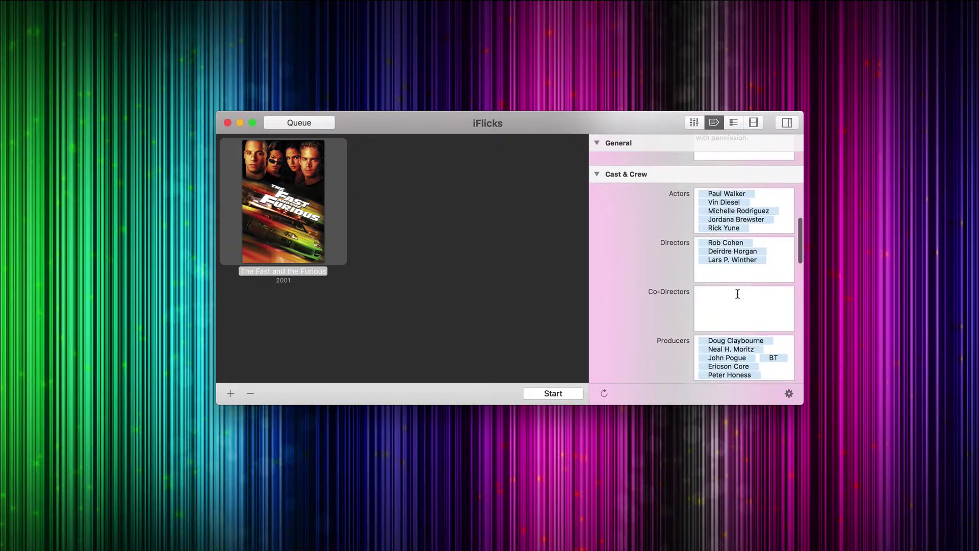
pyautogui.scroll(-8, 738, 293)
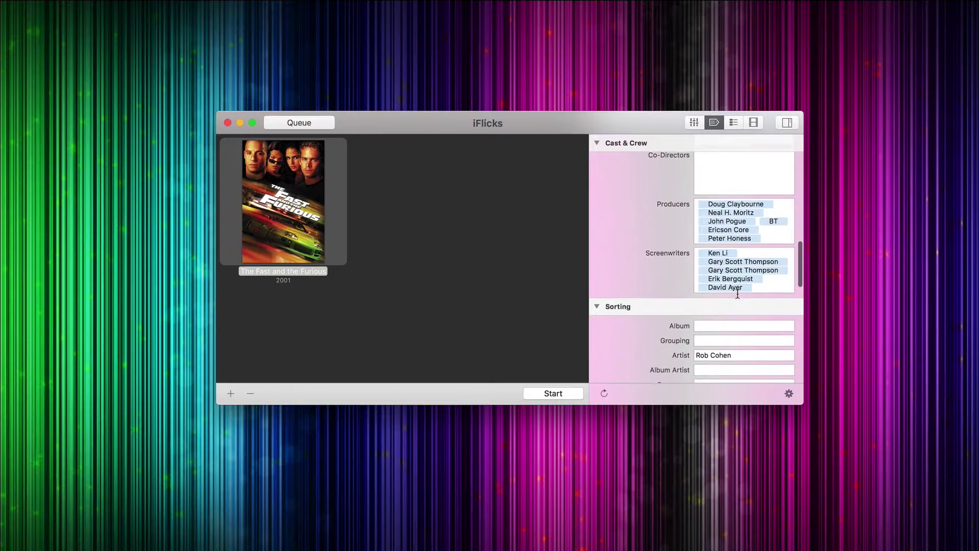
pyautogui.scroll(-3, 737, 293)
pyautogui.scroll(6, 737, 294)
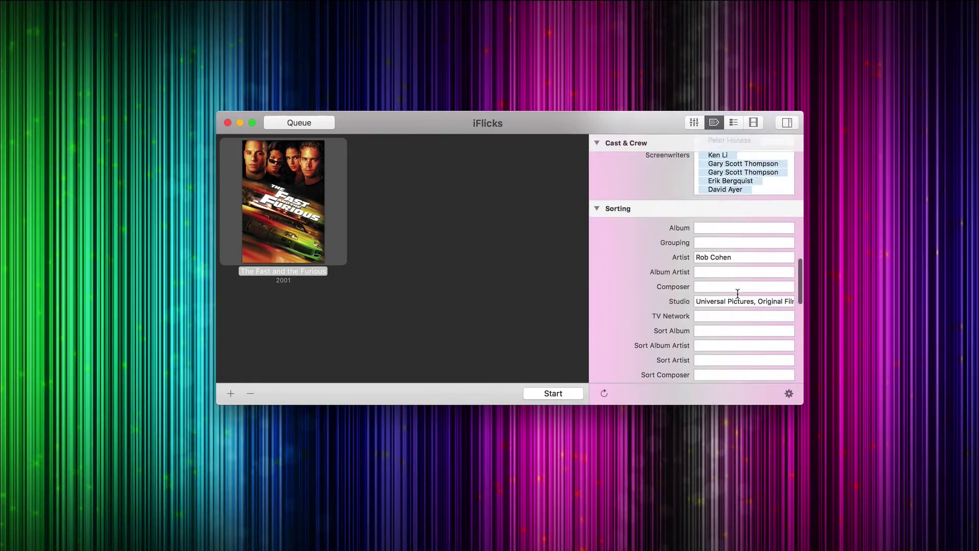
pyautogui.scroll(-5, 738, 293)
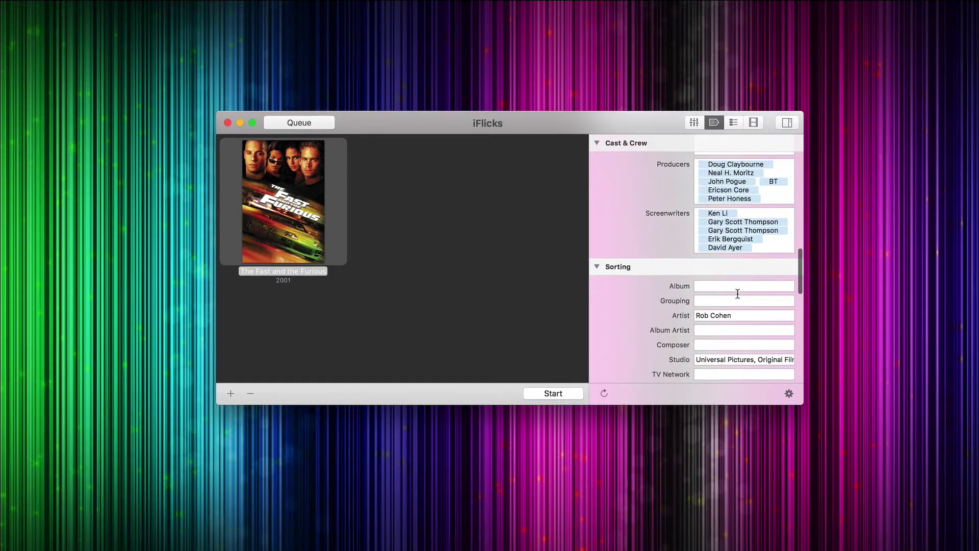
pyautogui.scroll(-10, 738, 294)
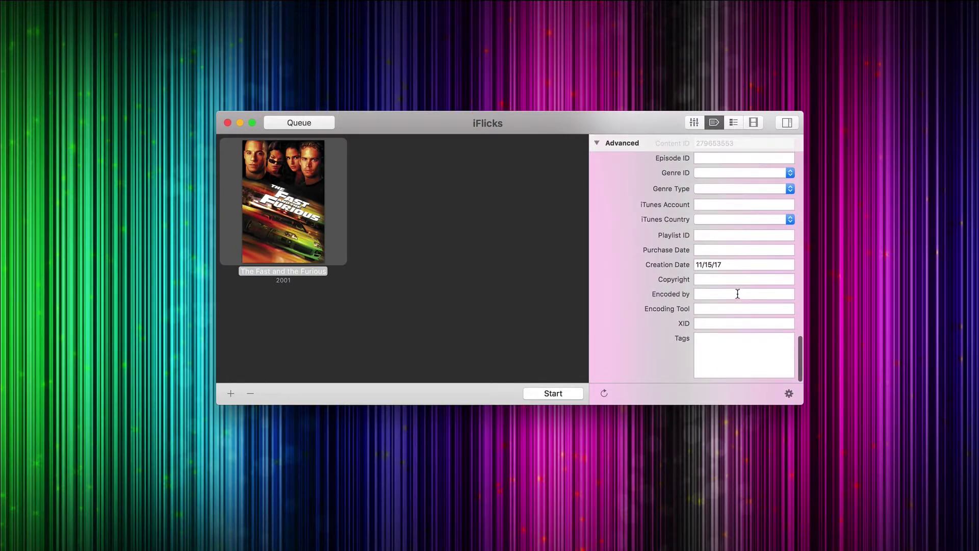
pyautogui.scroll(4, 737, 294)
pyautogui.scroll(2, 737, 294)
pyautogui.scroll(-3, 737, 294)
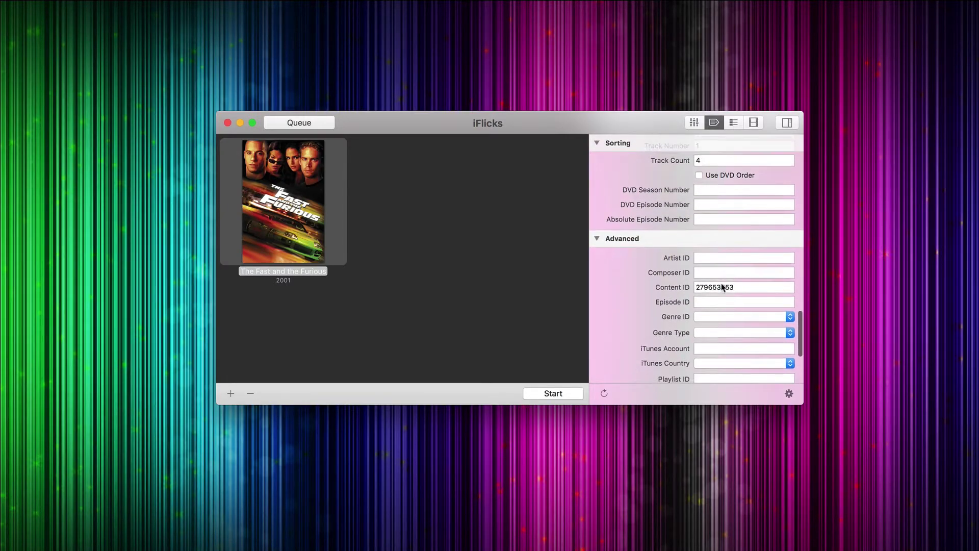
pyautogui.scroll(-5, 731, 314)
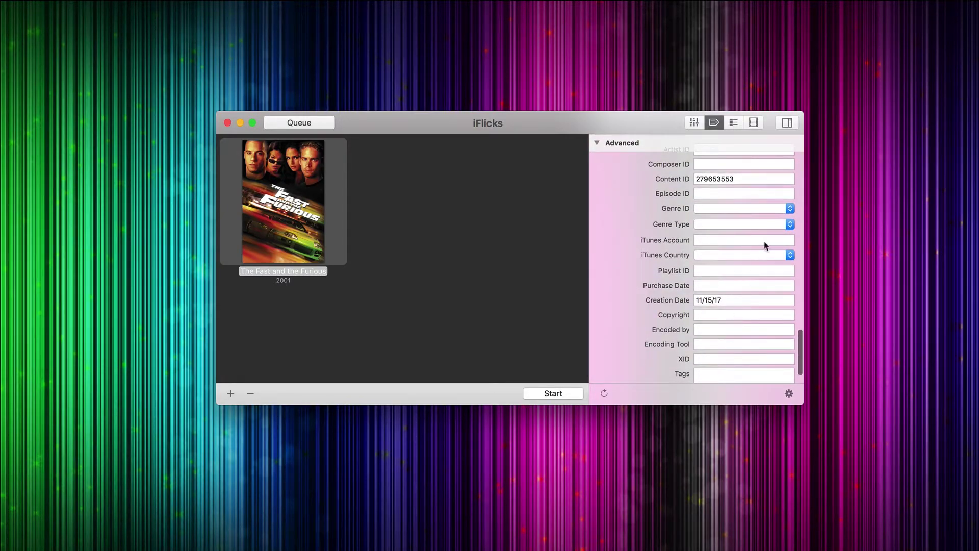
pyautogui.scroll(8, 751, 289)
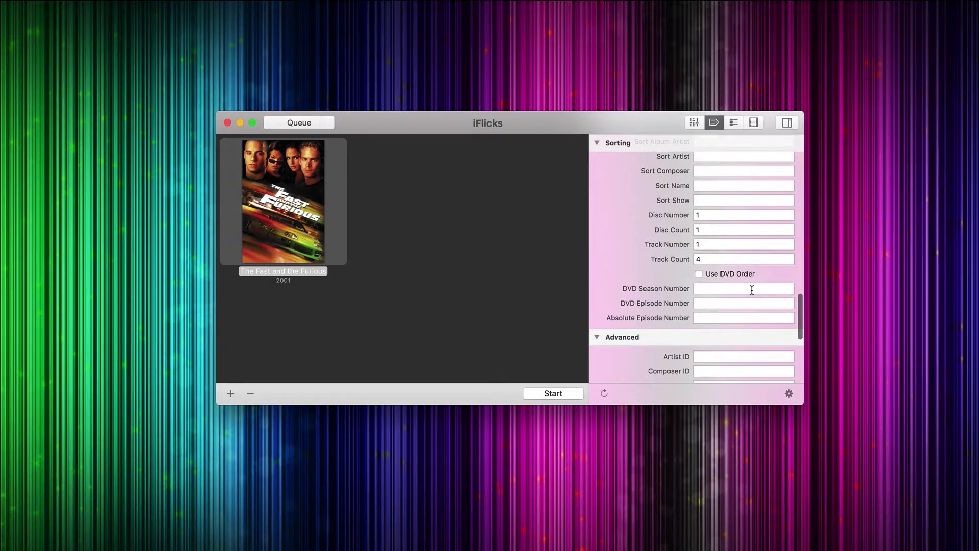
pyautogui.scroll(8, 751, 290)
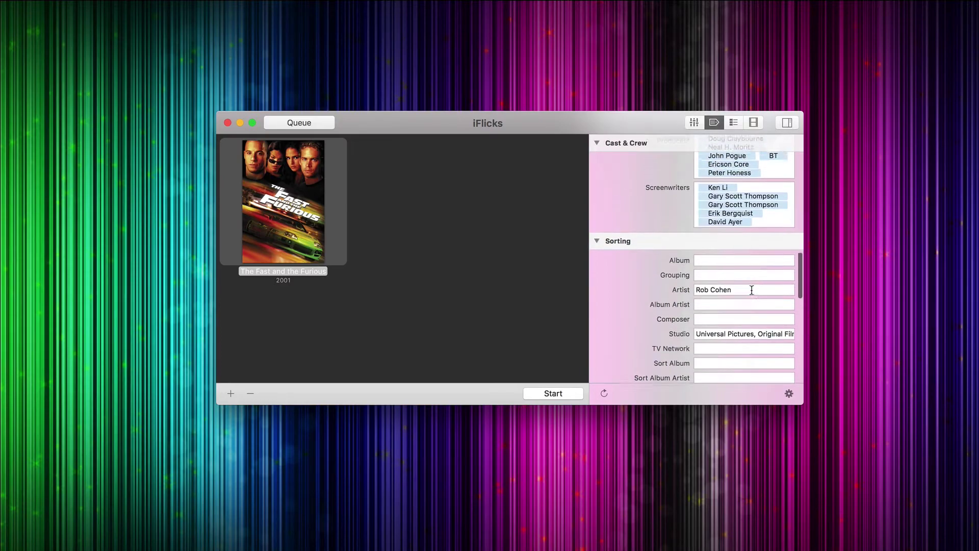
pyautogui.scroll(10, 751, 290)
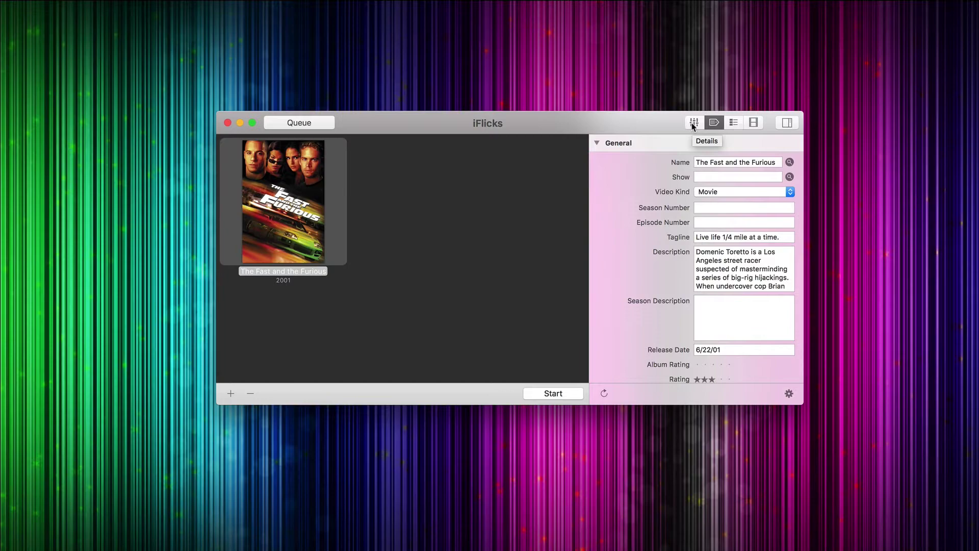
# Show the movie's processing settings, keeping the destination at Current Location
pyautogui.click(694, 123)
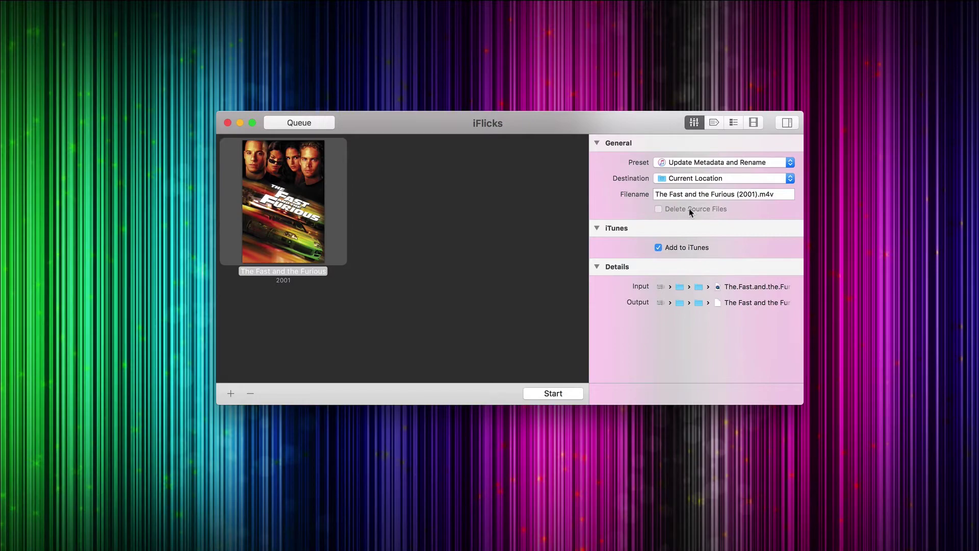
pyautogui.click(685, 181)
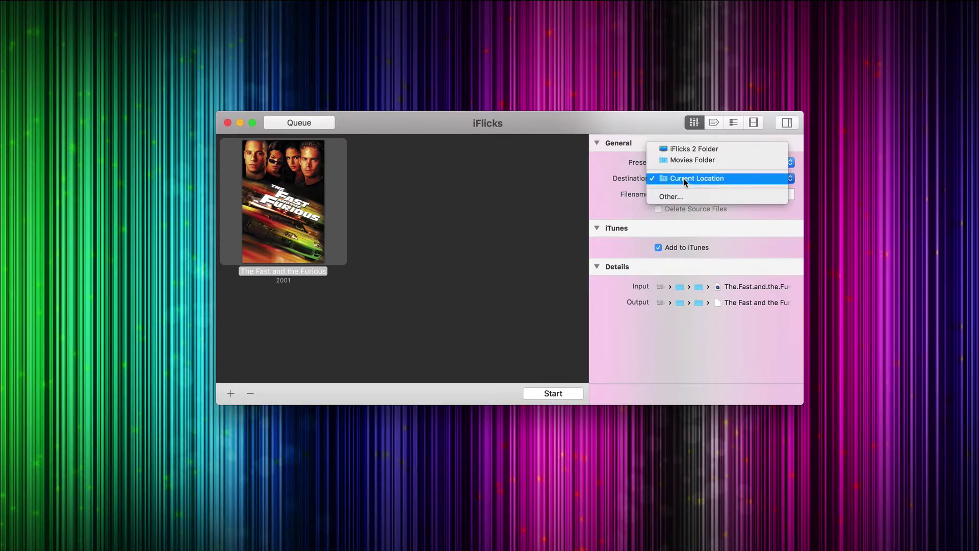
pyautogui.click(612, 189)
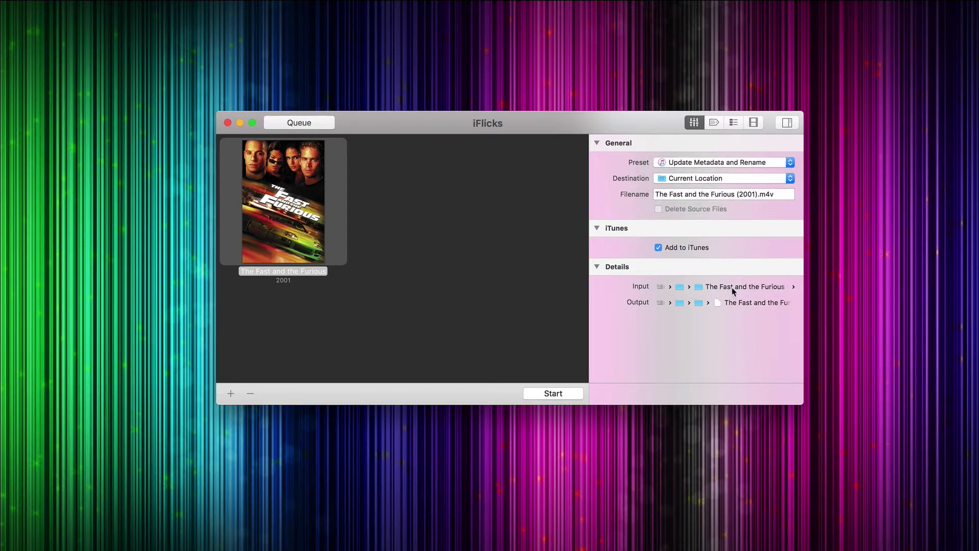
pyautogui.click(733, 124)
# Scroll through the chapter list and view the video and audio track settings
pyautogui.scroll(-4, 724, 200)
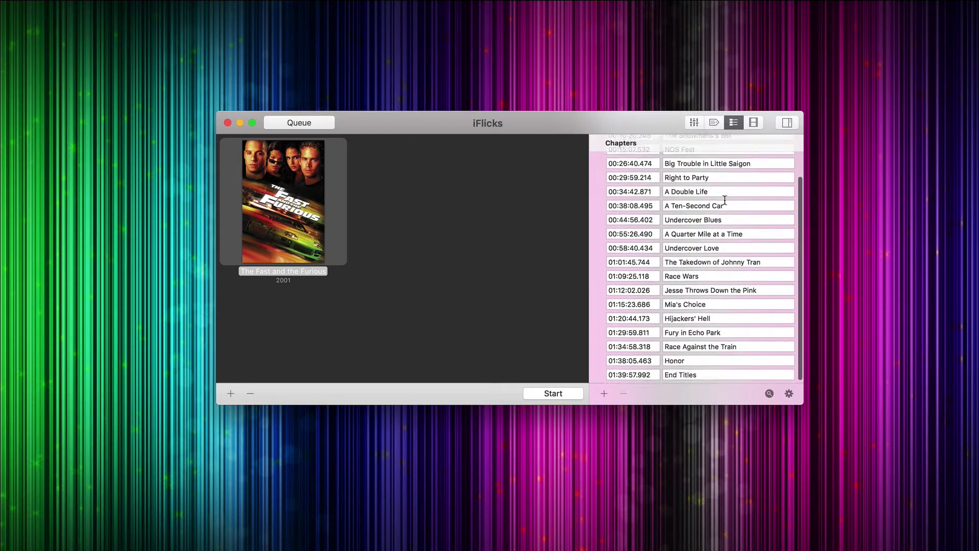
pyautogui.scroll(4, 725, 200)
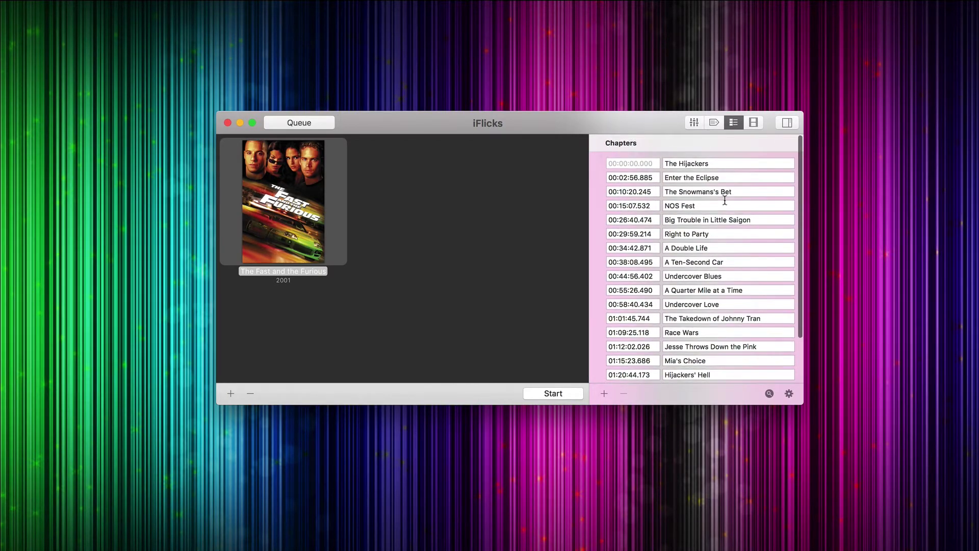
pyautogui.click(751, 124)
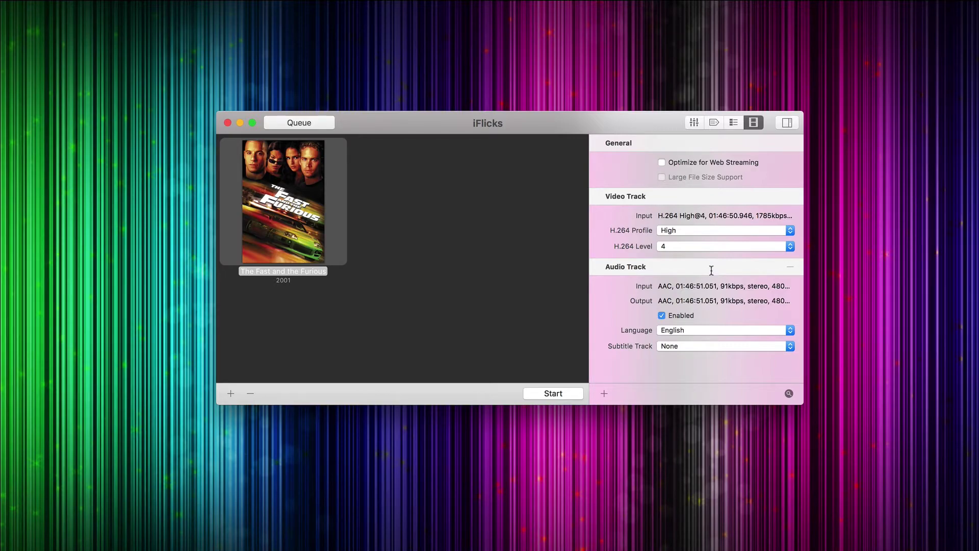
pyautogui.click(694, 124)
# Check the preset list, leaving Update Metadata and Rename, then reselect the movie
pyautogui.click(689, 161)
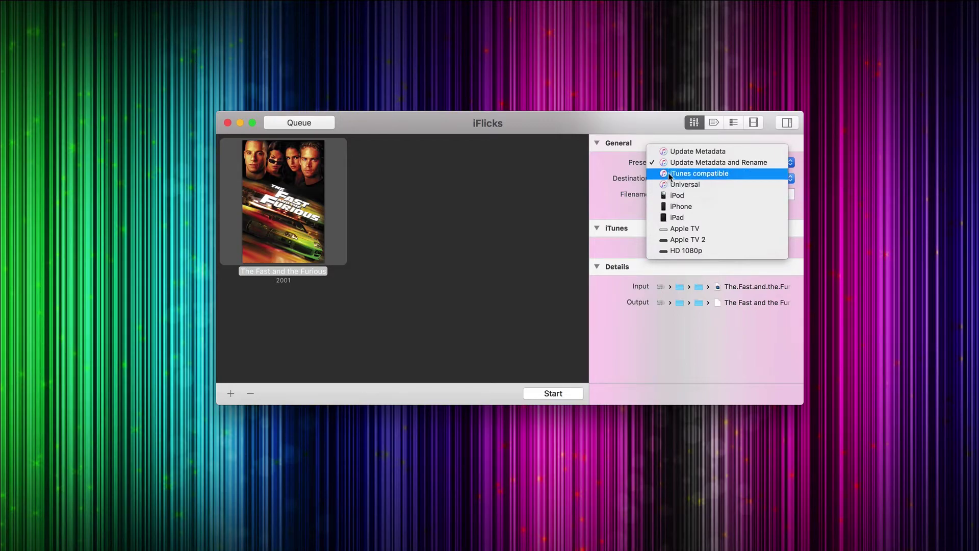
pyautogui.click(584, 183)
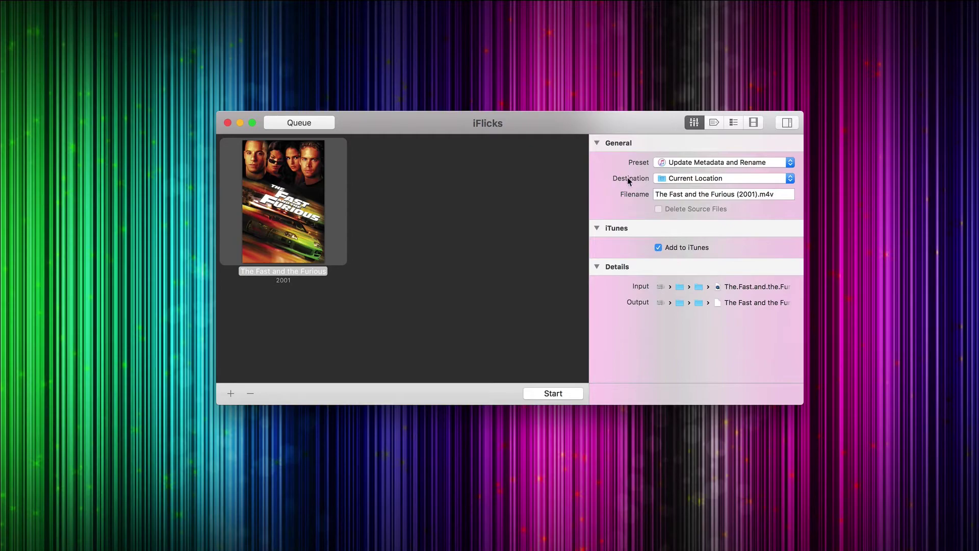
pyautogui.click(494, 219)
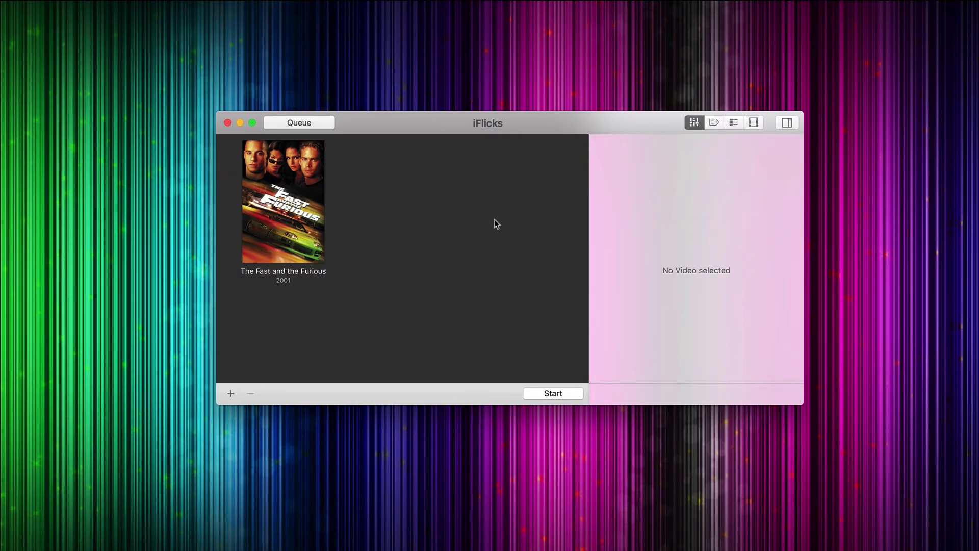
pyautogui.click(308, 220)
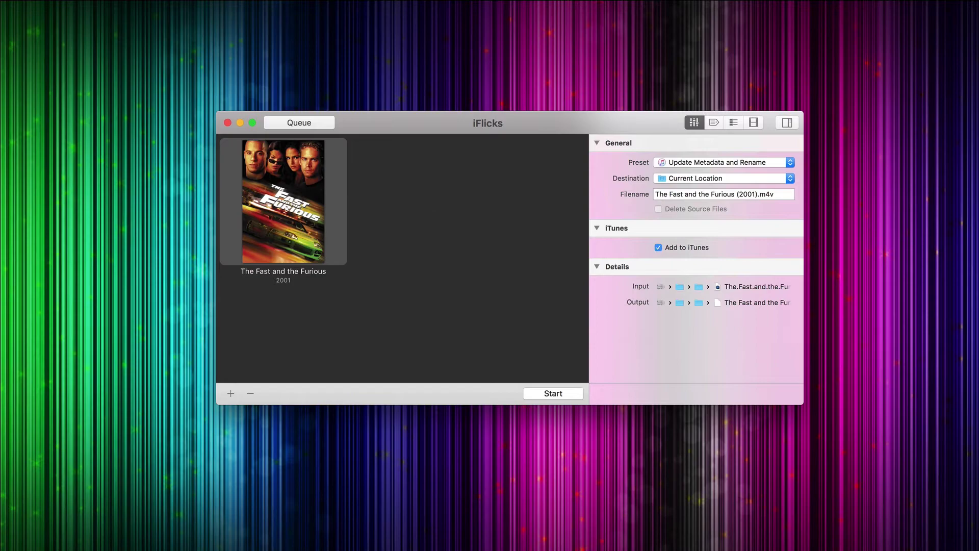
pyautogui.press('super+comma')
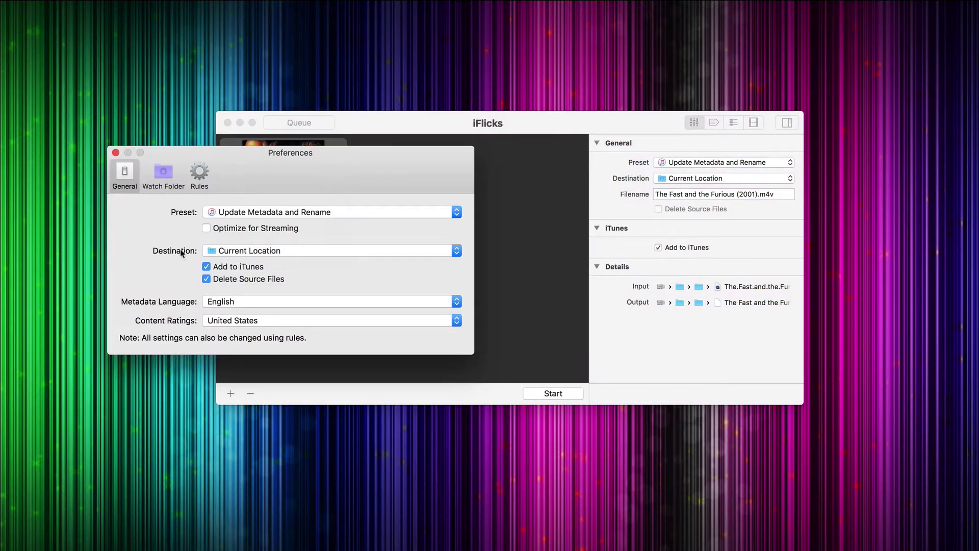
# Reposition the Preferences window and show the empty Watch Folder page
pyautogui.moveTo(367, 174); pyautogui.dragTo(427, 217)
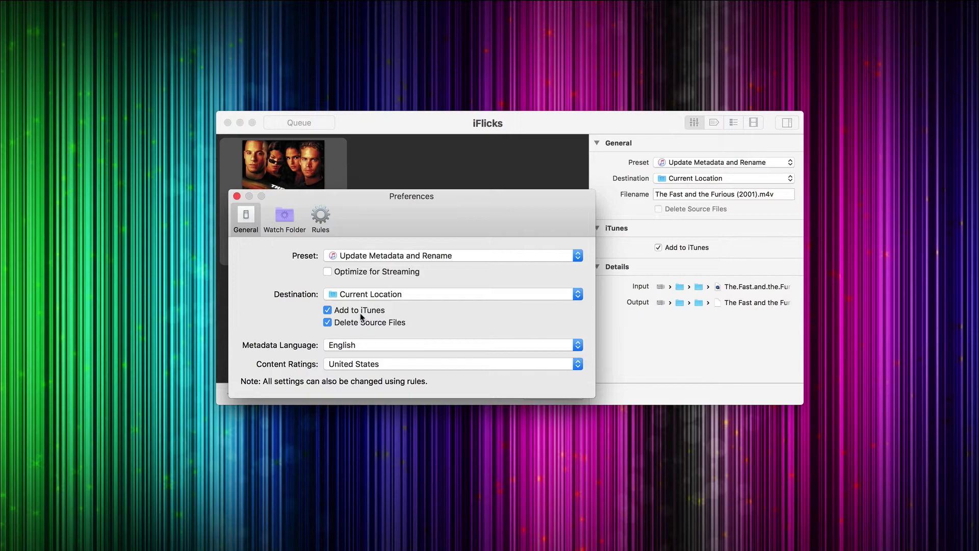
pyautogui.click(289, 228)
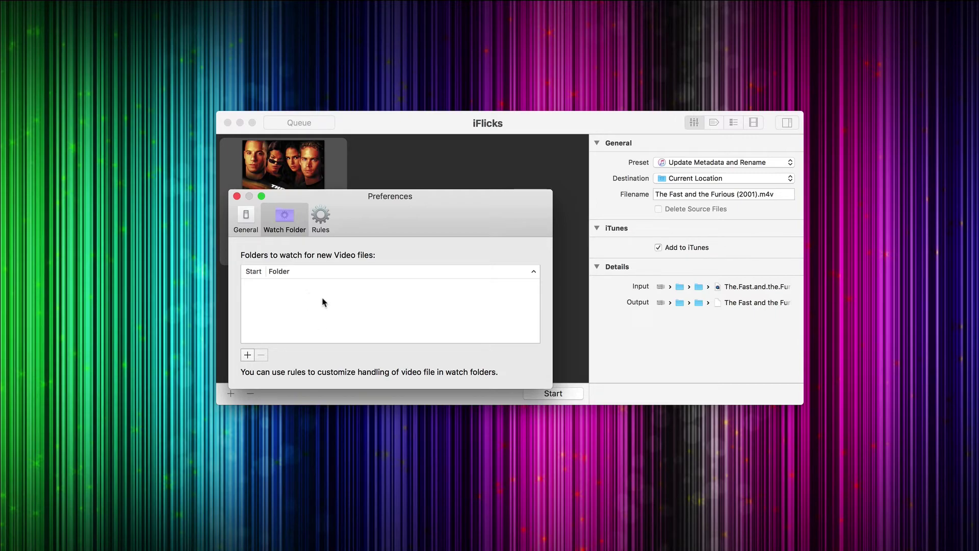
# Browse the On File Load, After Metadata Update and After processing rules, cancel a new rule, and close Preferences
pyautogui.click(321, 224)
pyautogui.moveTo(408, 227); pyautogui.dragTo(386, 226)
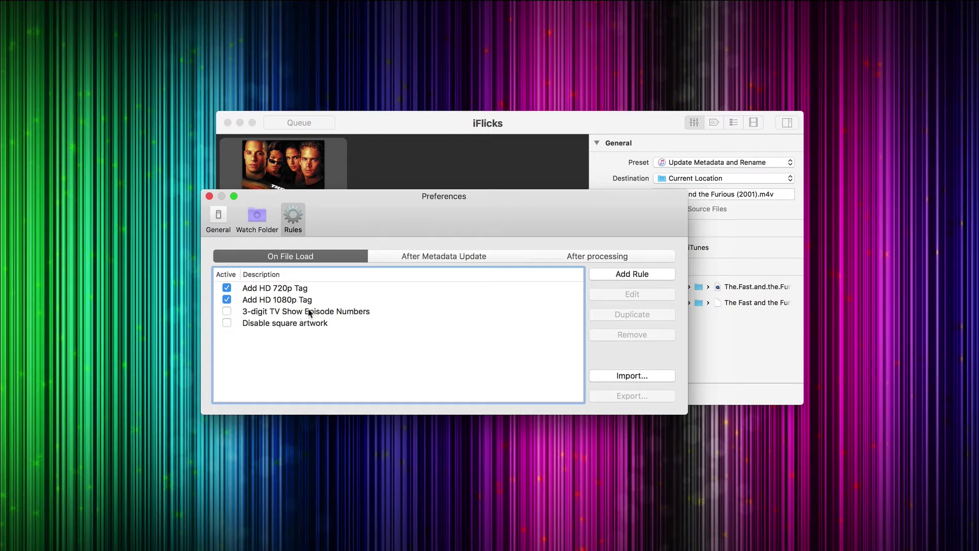
pyautogui.click(421, 257)
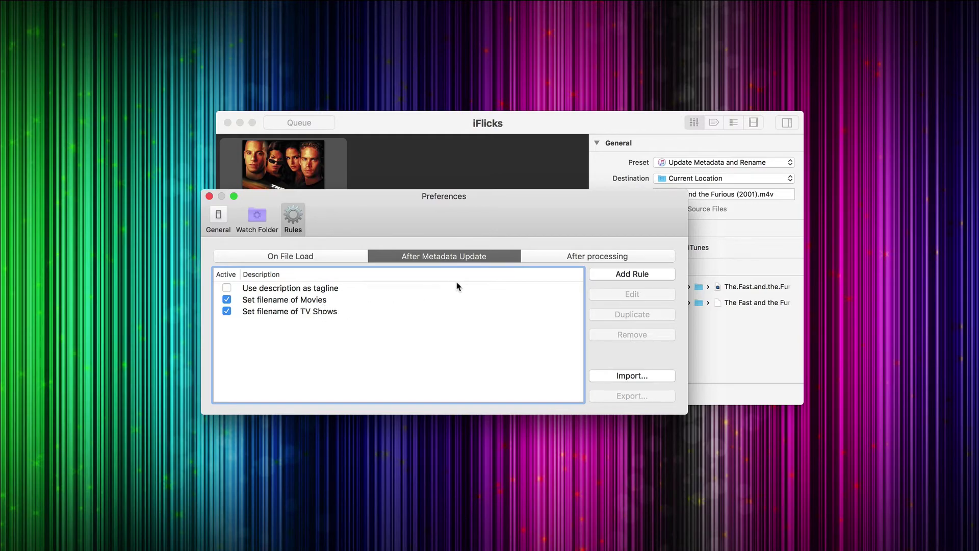
pyautogui.click(550, 261)
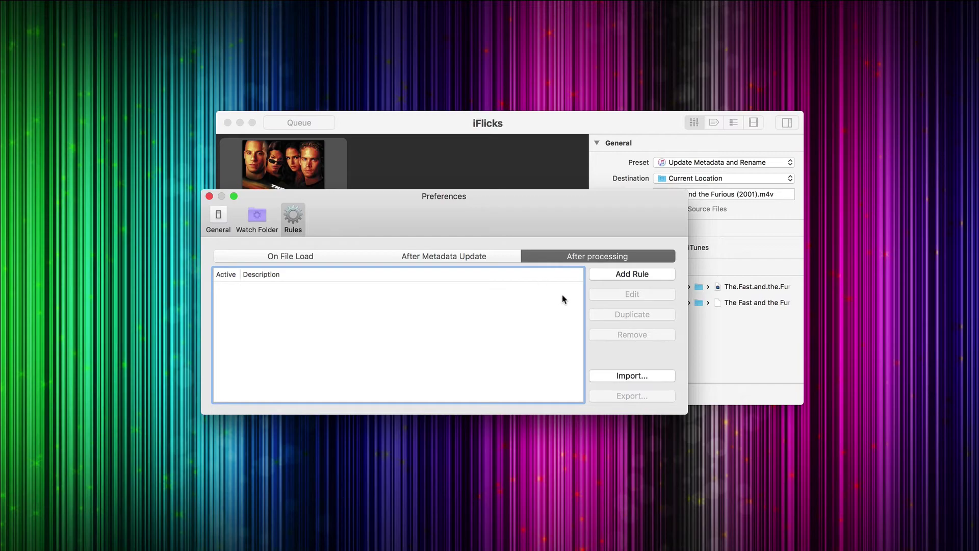
pyautogui.click(605, 278)
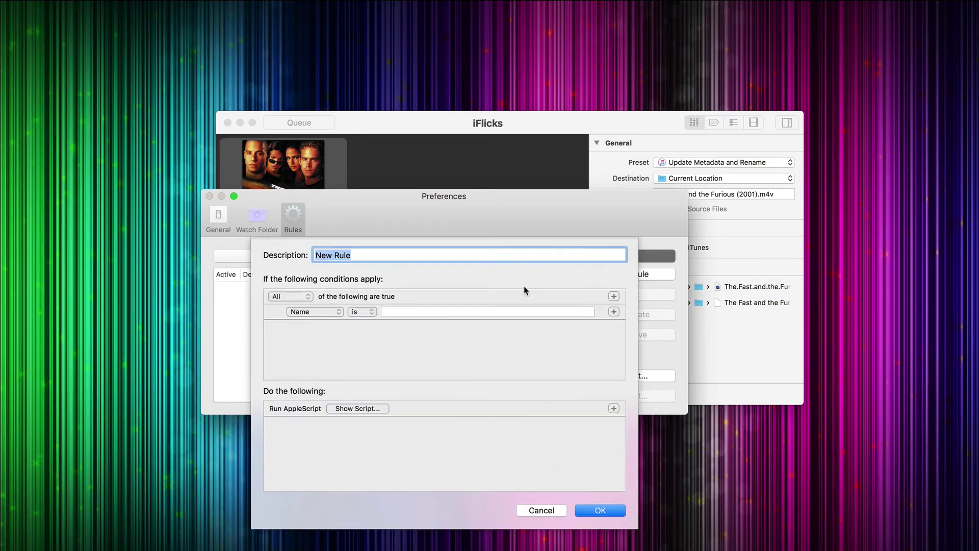
pyautogui.click(531, 508)
pyautogui.press('super+w')
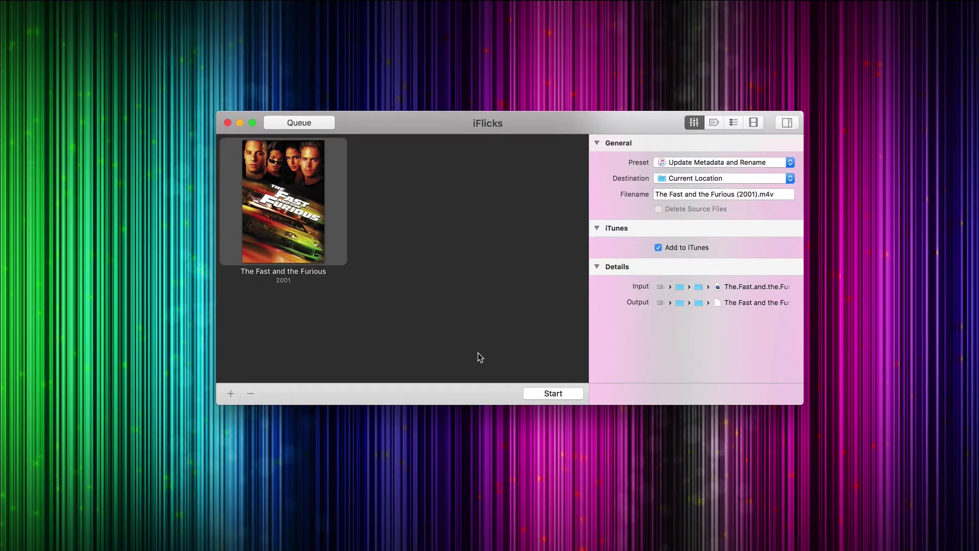
# Start processing the queued The Fast and the Furious movie and select it to view its settings
pyautogui.click(546, 395)
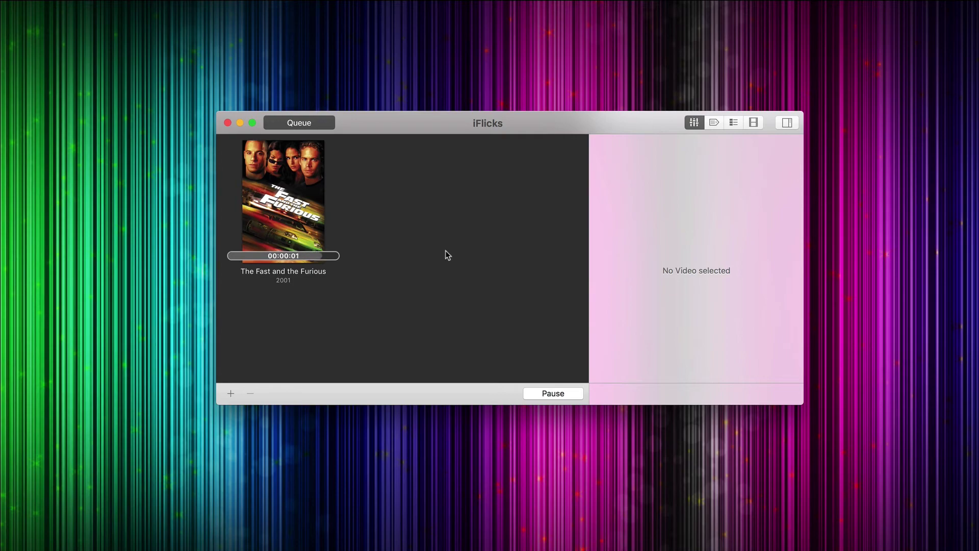
pyautogui.click(307, 189)
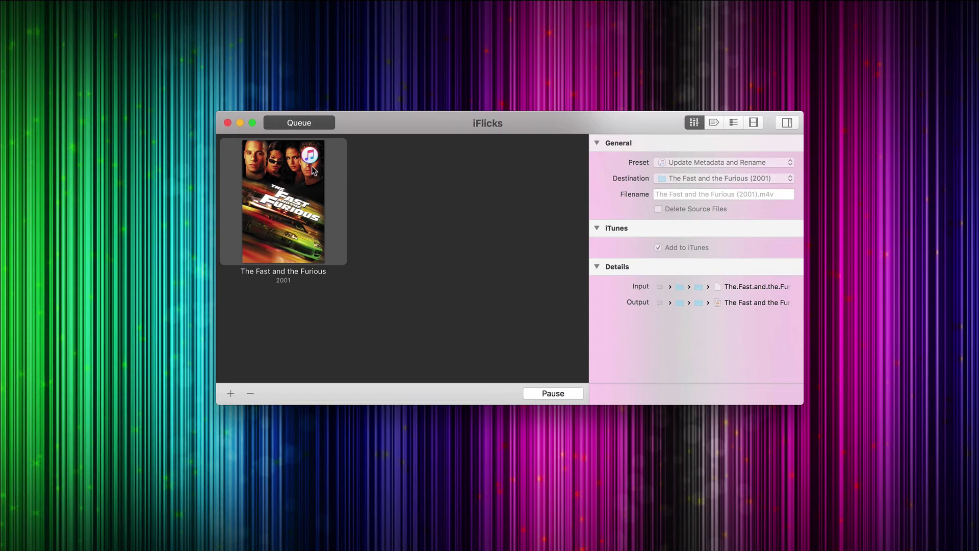